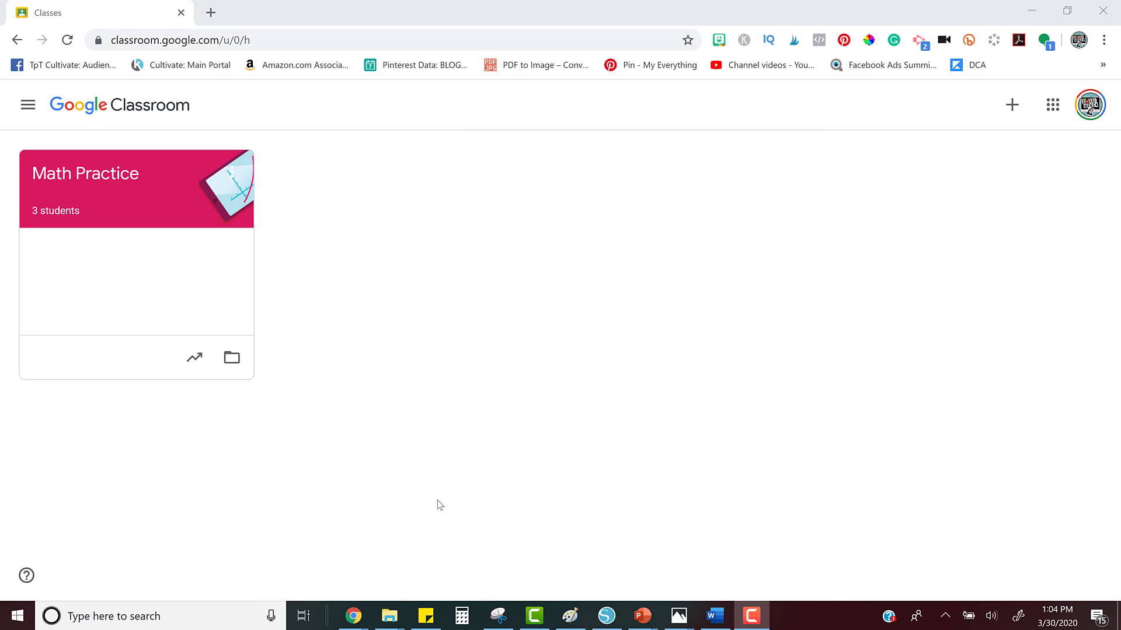
Step: Create a new Assignment from the Math Practice class's Classwork tab
click(114, 185)
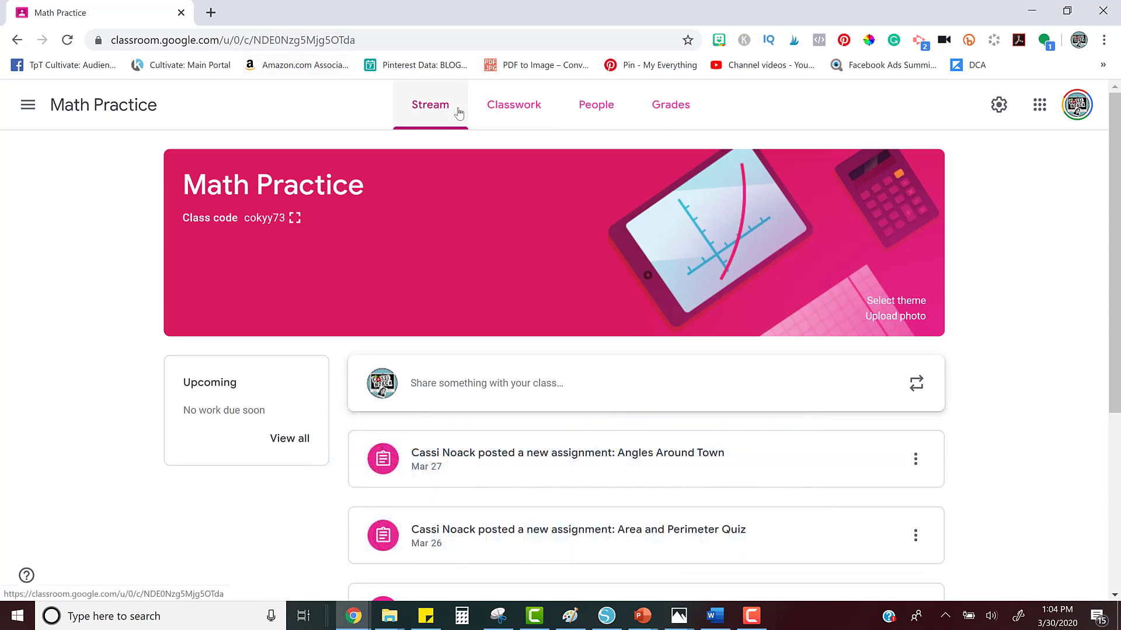
click(528, 116)
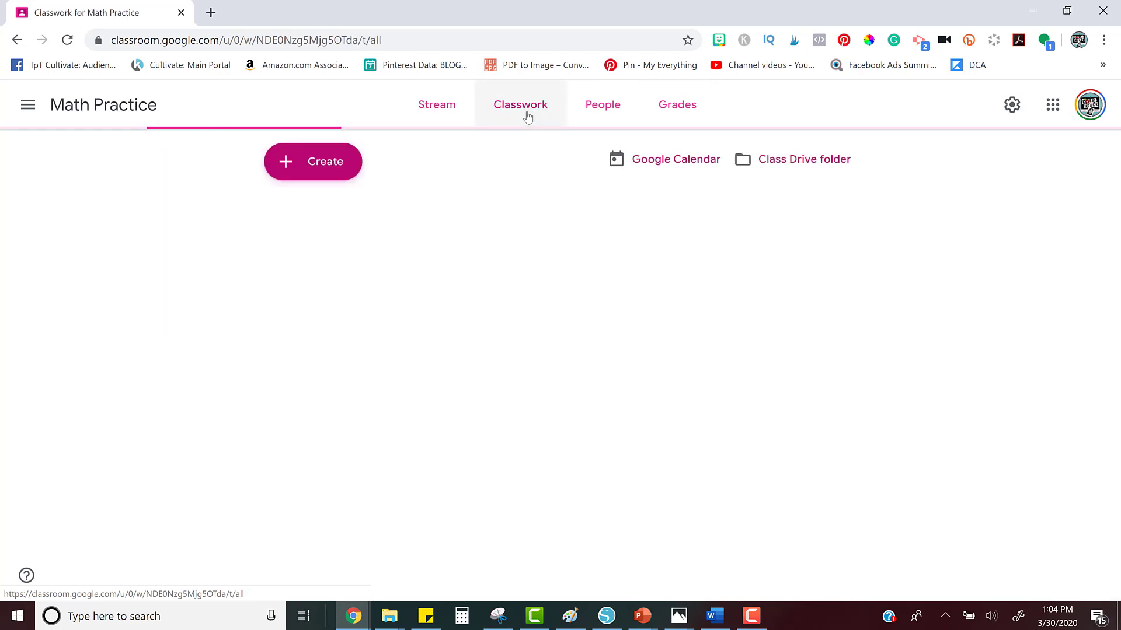
click(311, 171)
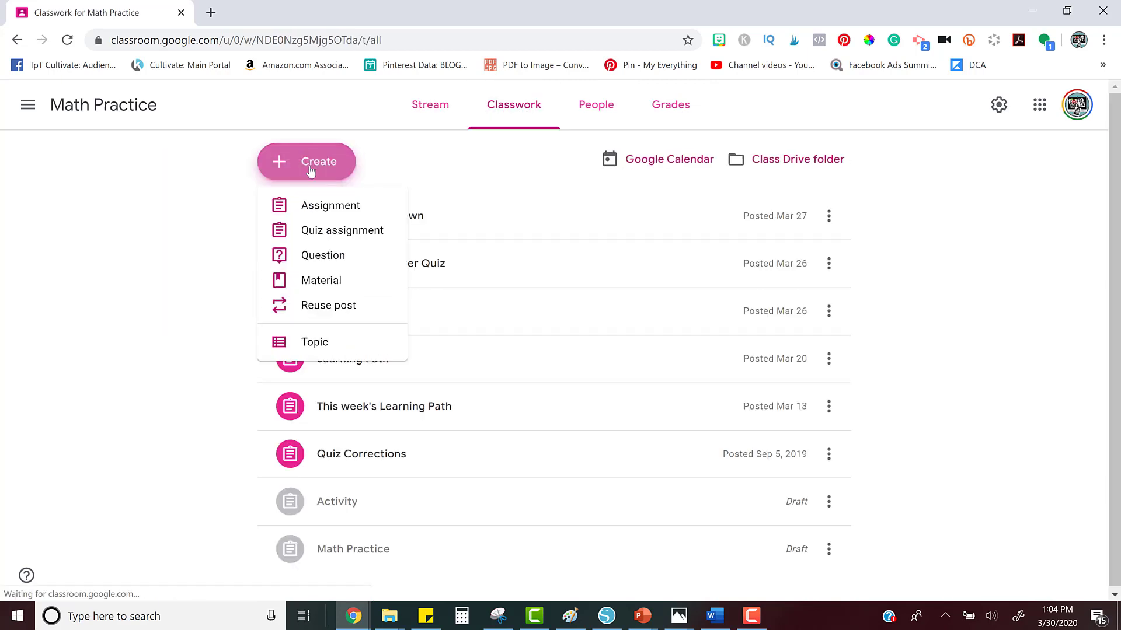
click(309, 209)
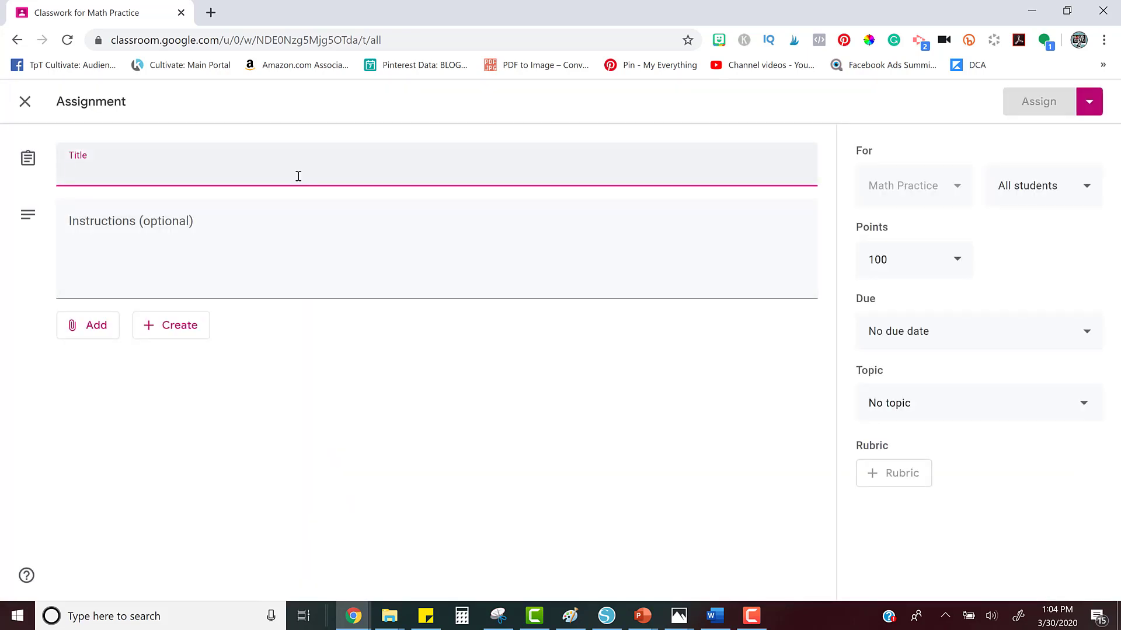
Step: Title it 'Measure Conversion' with instructions 'Complete the activity to show that you understand measurement conversions.'
text(Measure Conversion)
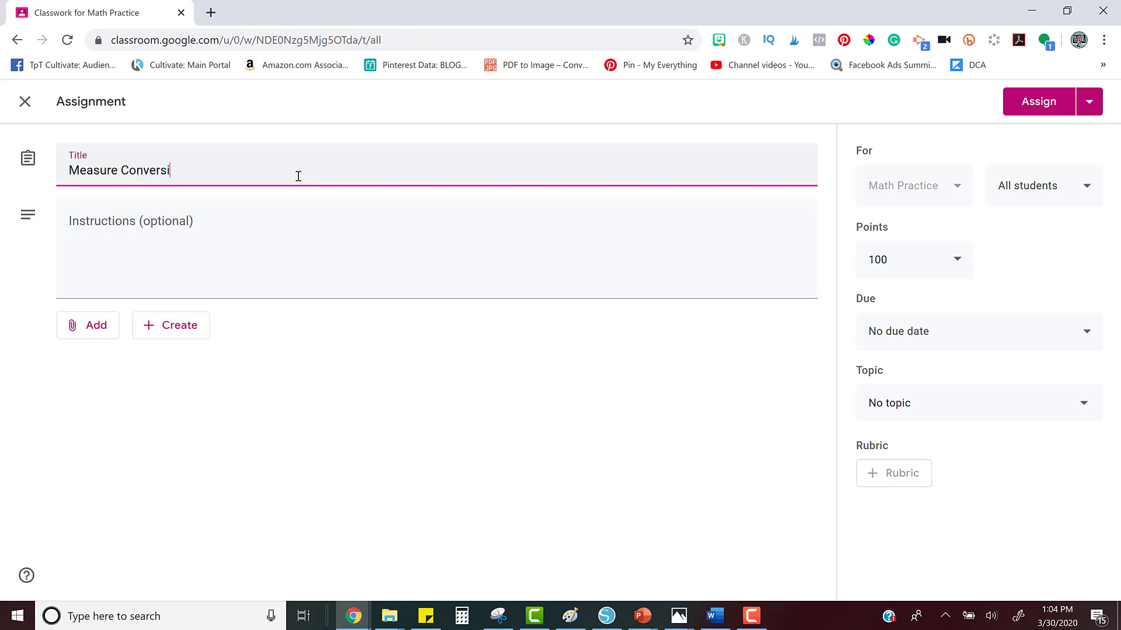
click(201, 232)
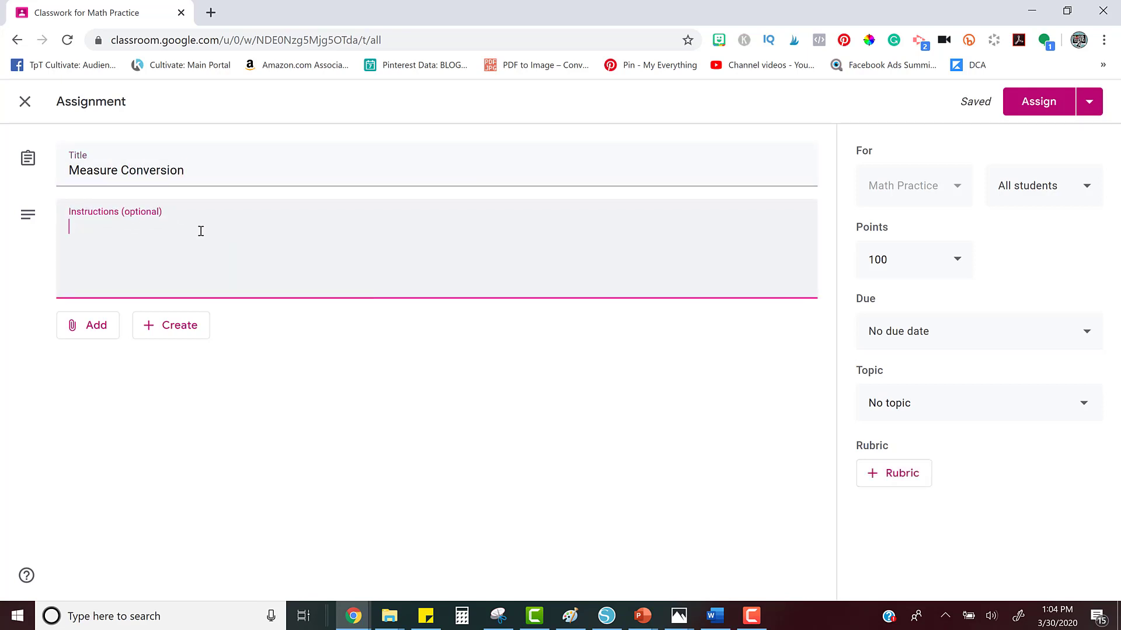
text(Complete the activit)
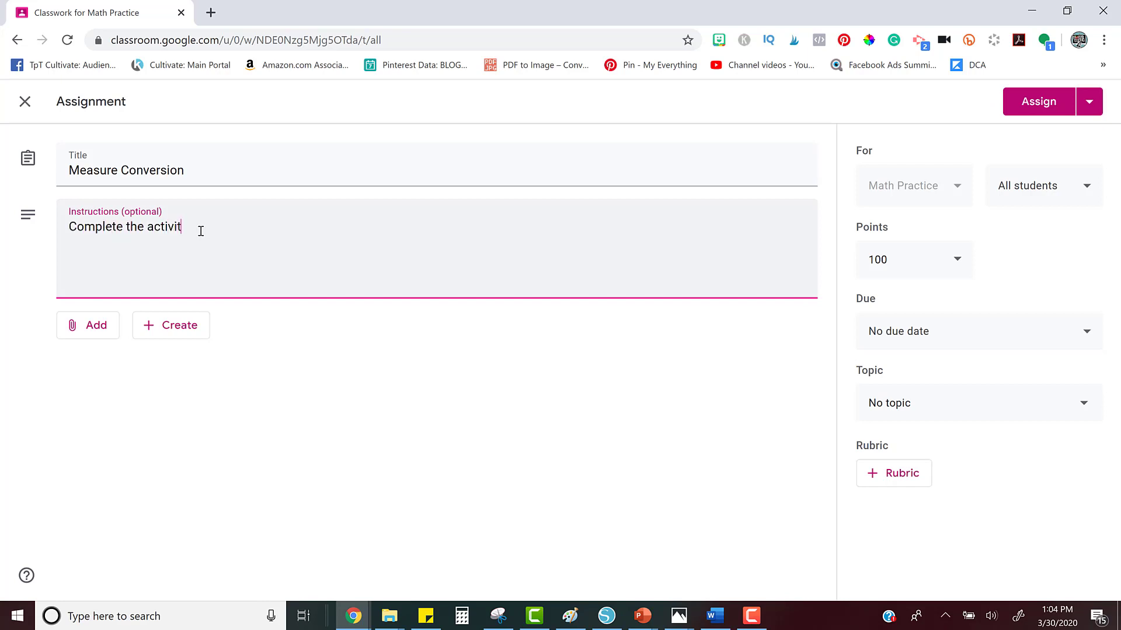
text(y to show that you understand measurement conversions.)
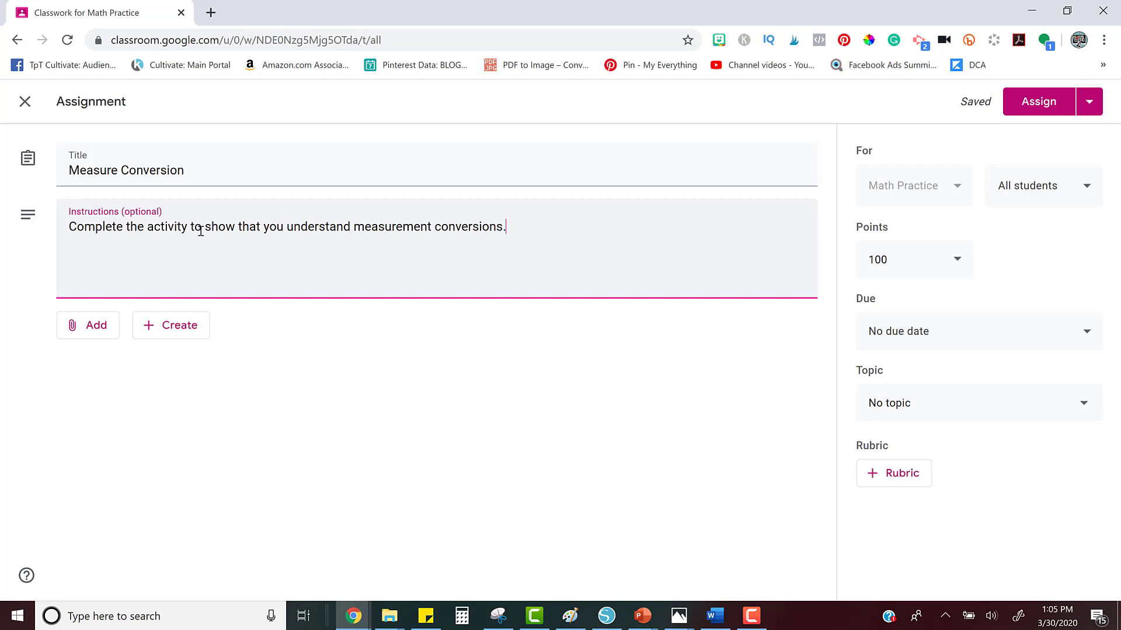
Step: Search My Drive for '4.8b' and attach '4.8B digital activity FLAT' to the assignment
click(84, 331)
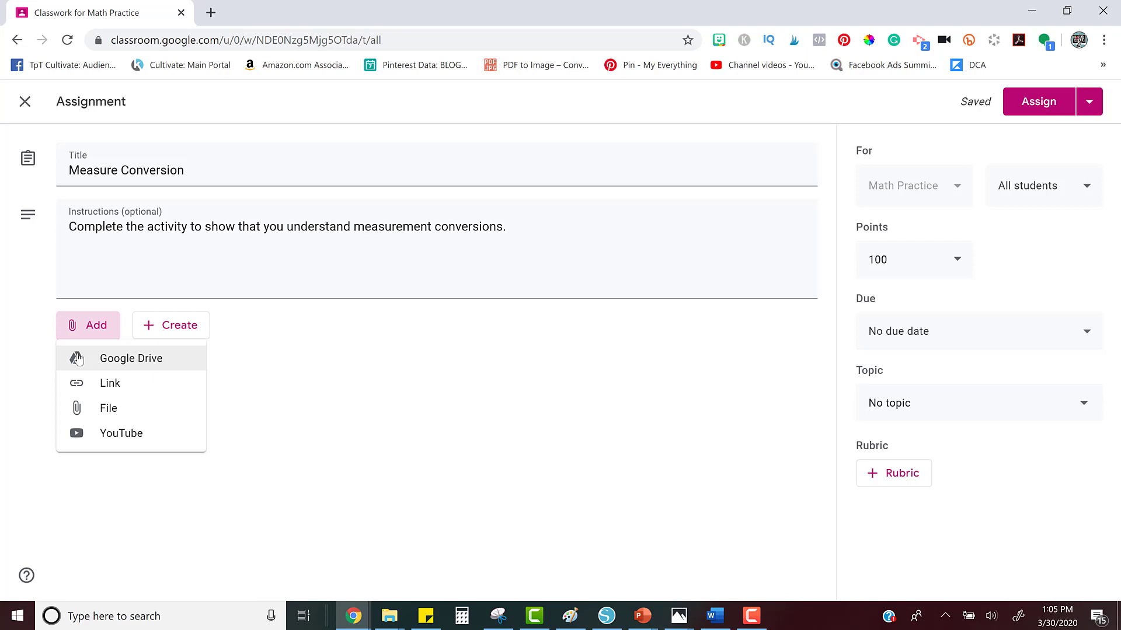
click(78, 359)
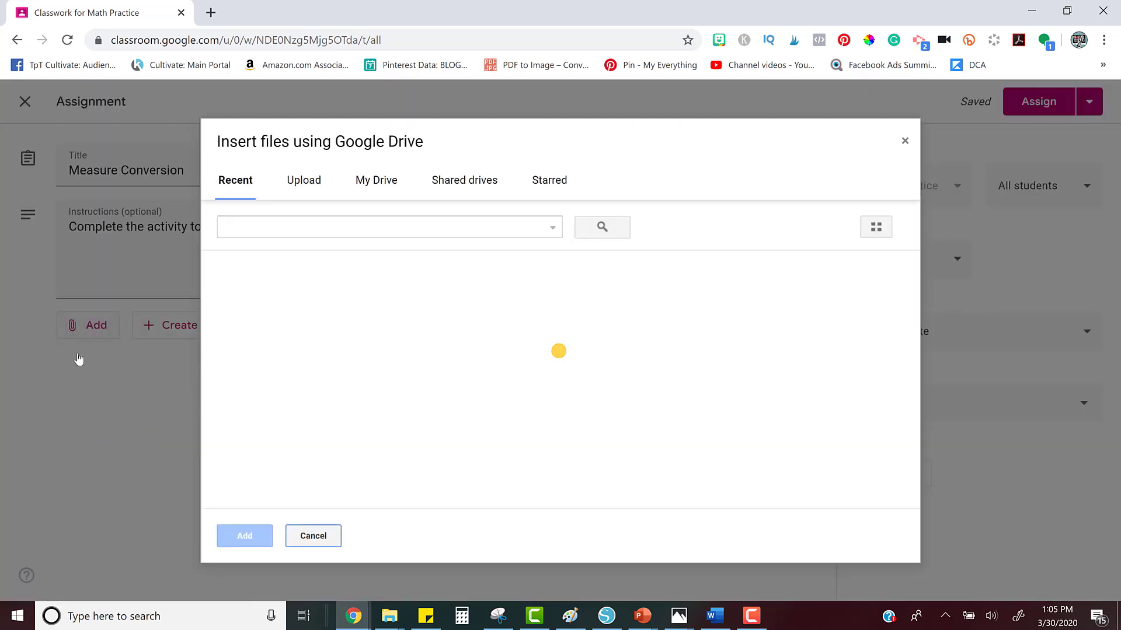
click(369, 181)
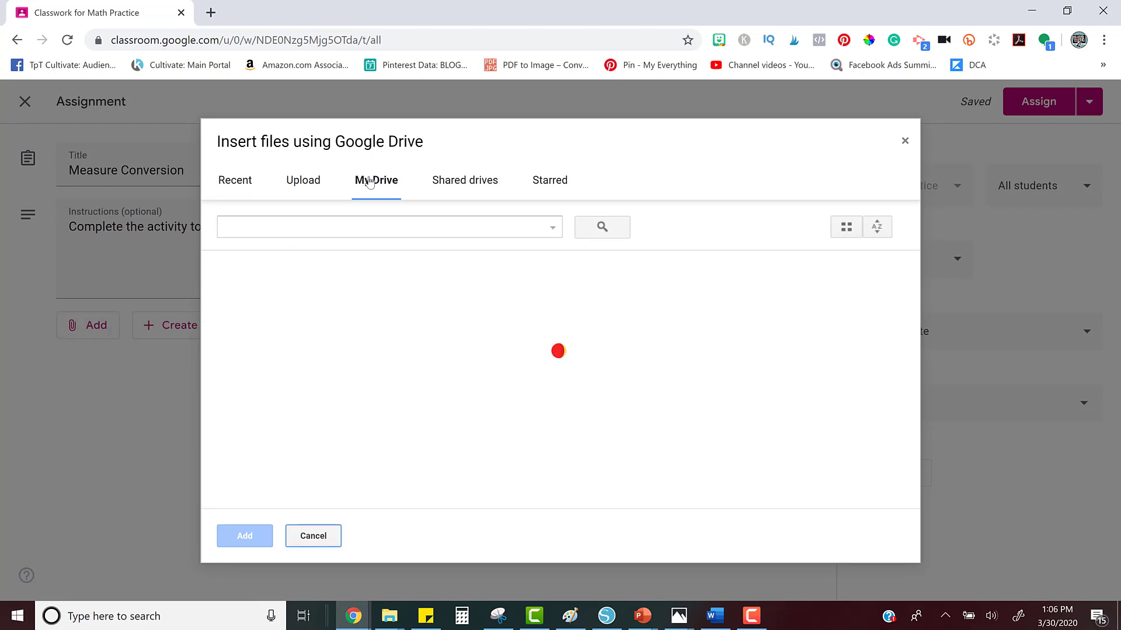
click(359, 232)
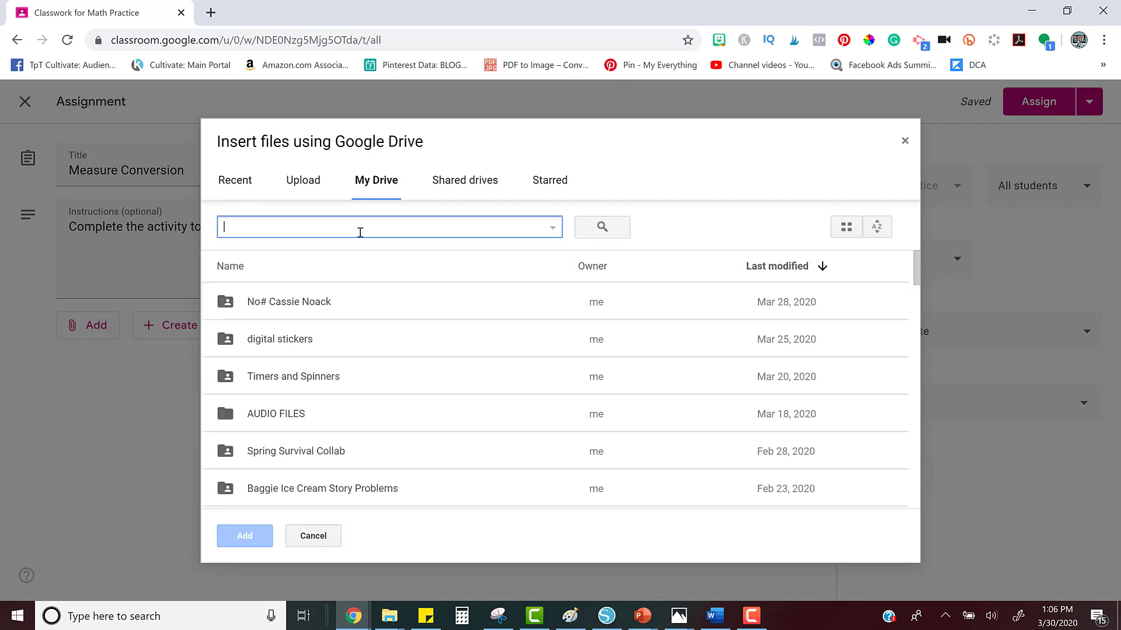
text(4.8b)
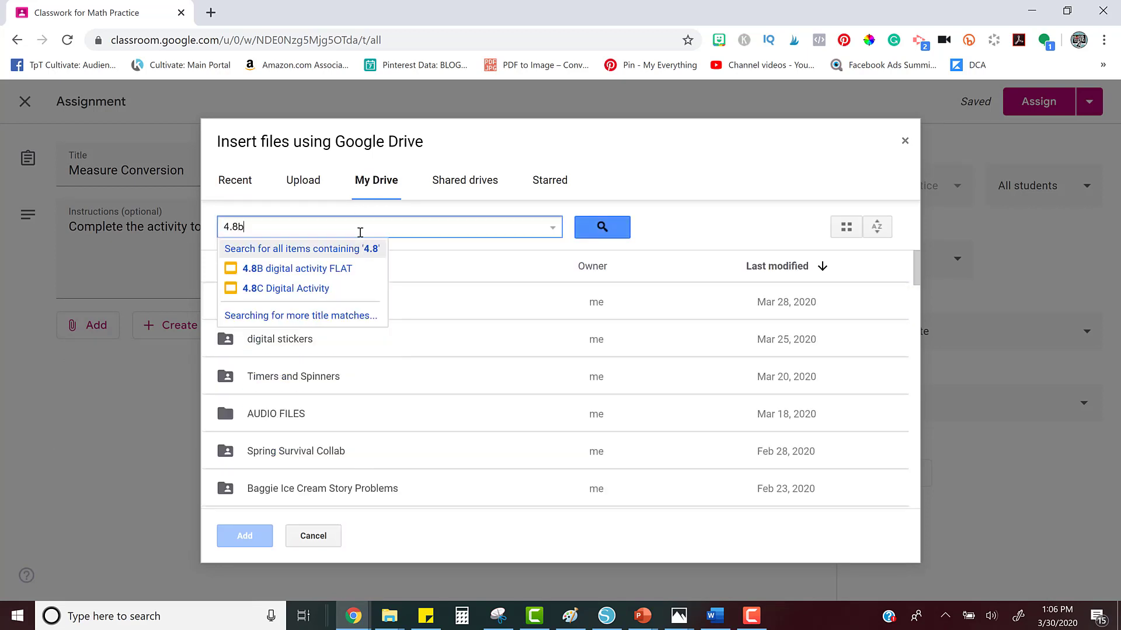
key(Return)
click(331, 306)
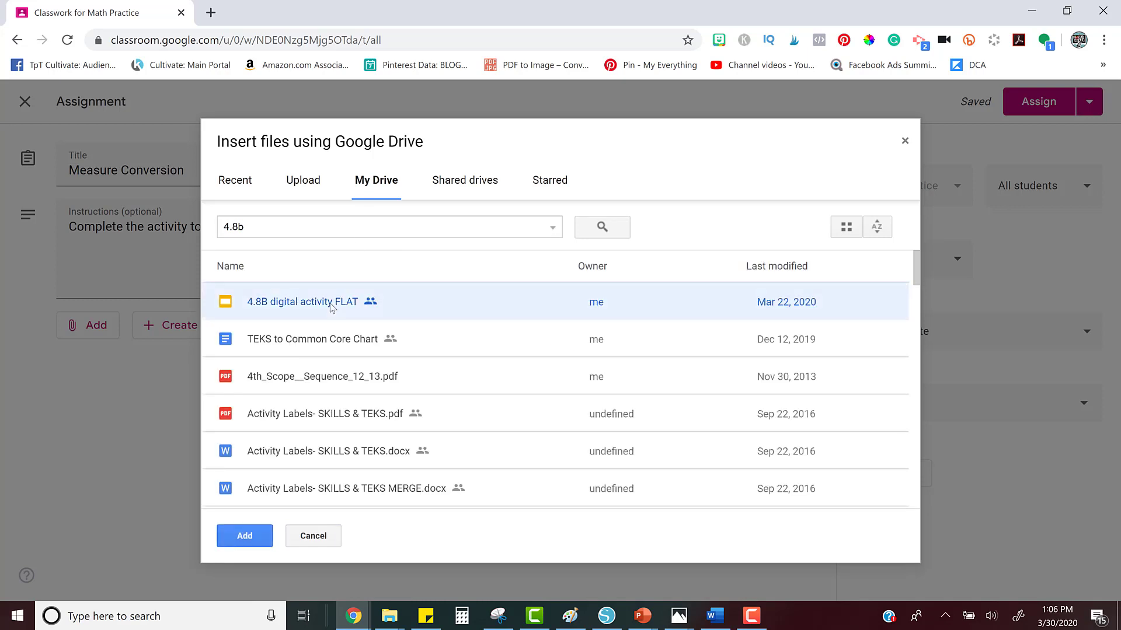
click(244, 536)
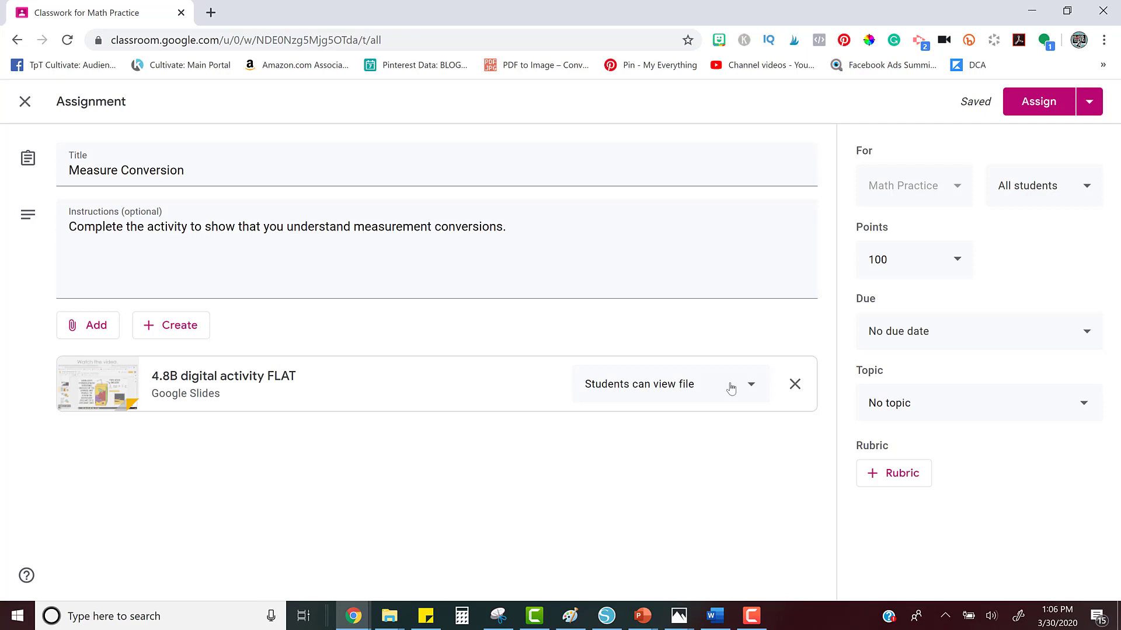
Step: Set the slides to 'Make a copy for each student' and keep All students as recipients
click(750, 385)
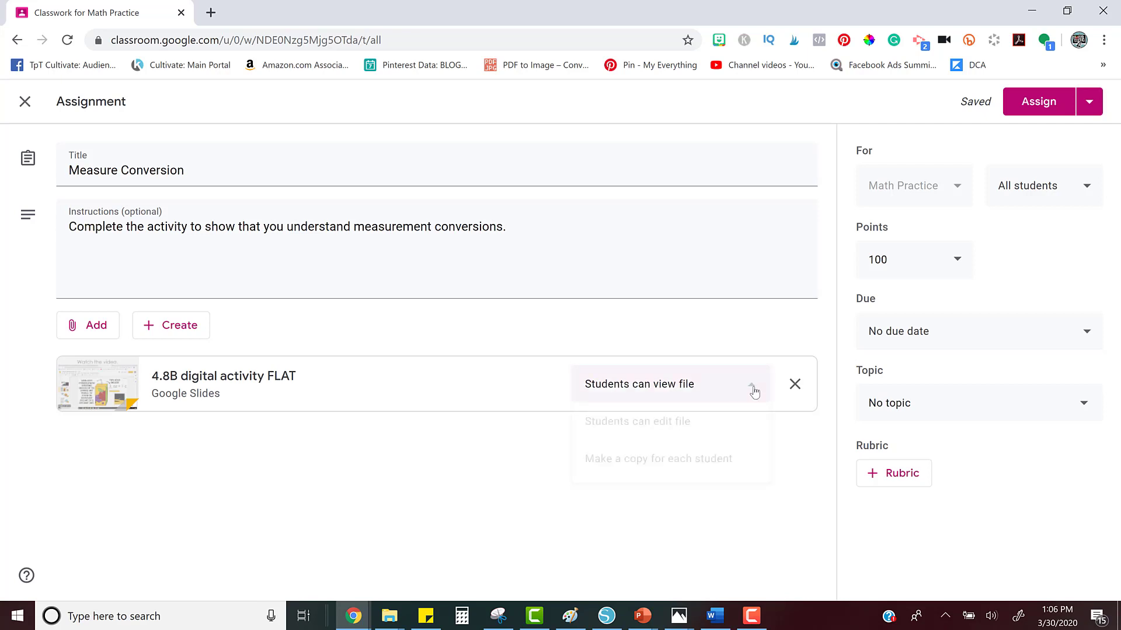
click(723, 461)
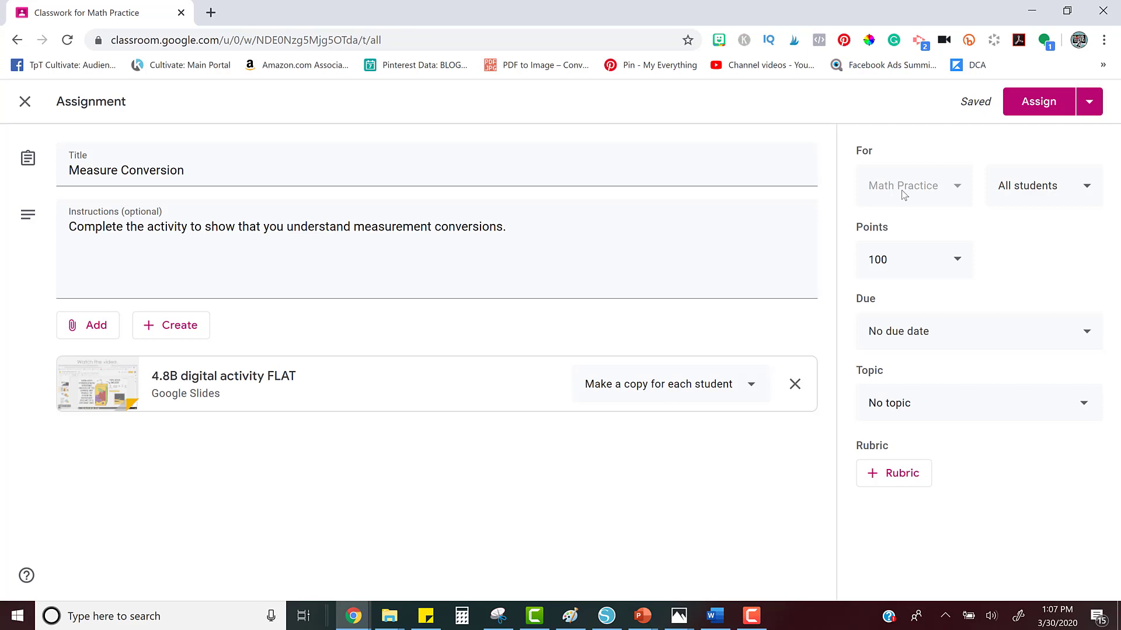
click(1044, 199)
click(1044, 200)
Step: Assign Measure Conversion to the Math Practice class
click(1035, 110)
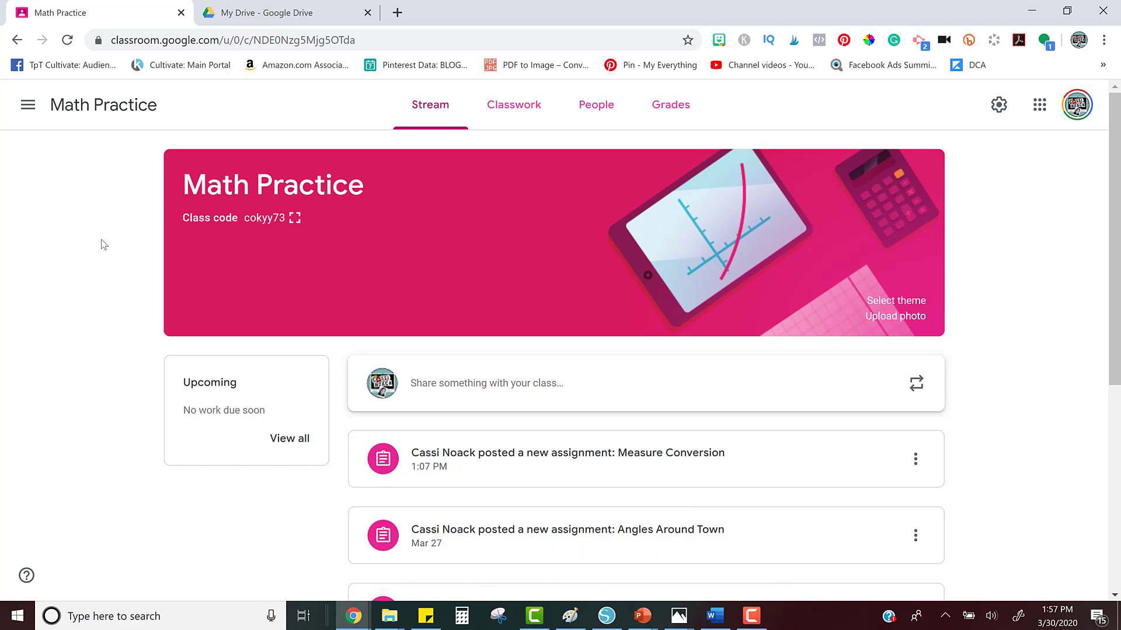
Step: In Google Drive, open Classroom > Math Practice > Measure Conversion
click(265, 18)
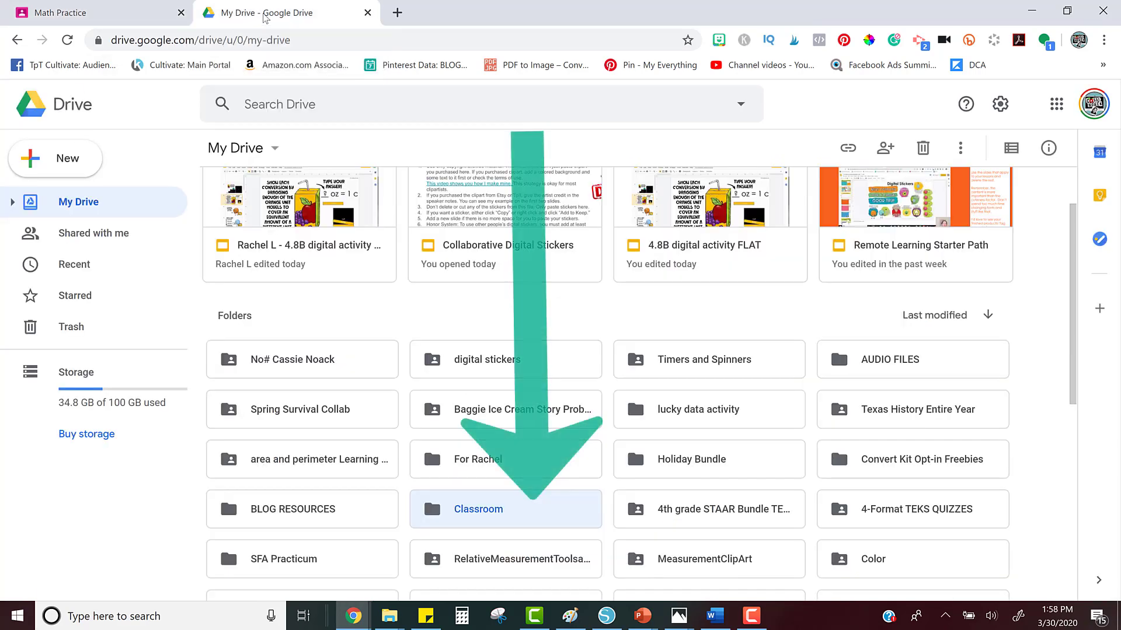
double_click(478, 511)
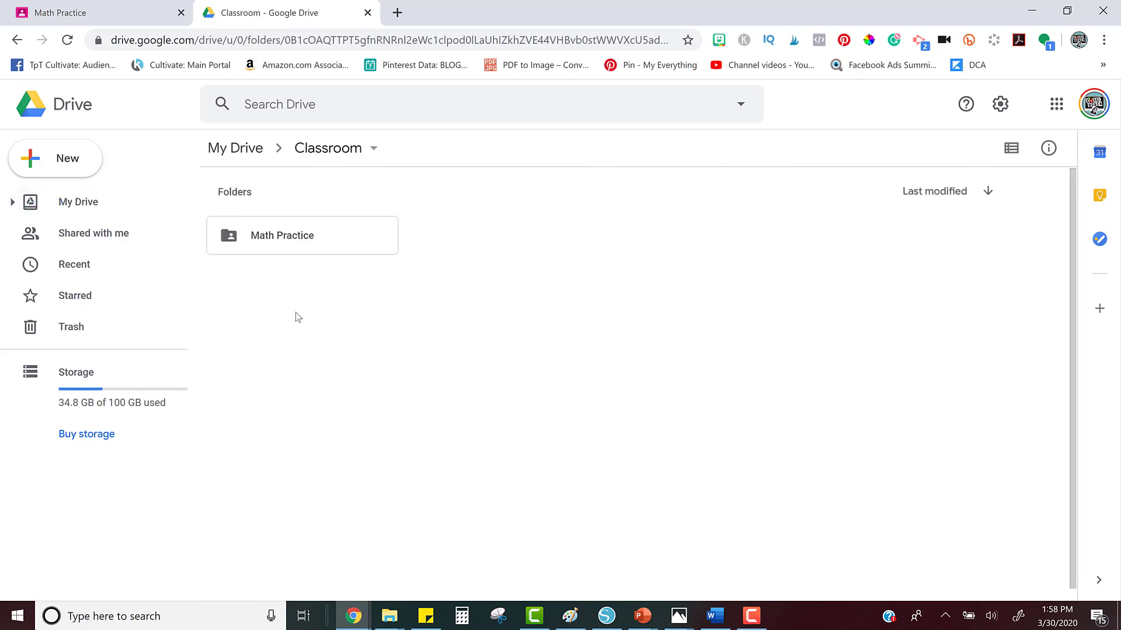
double_click(288, 248)
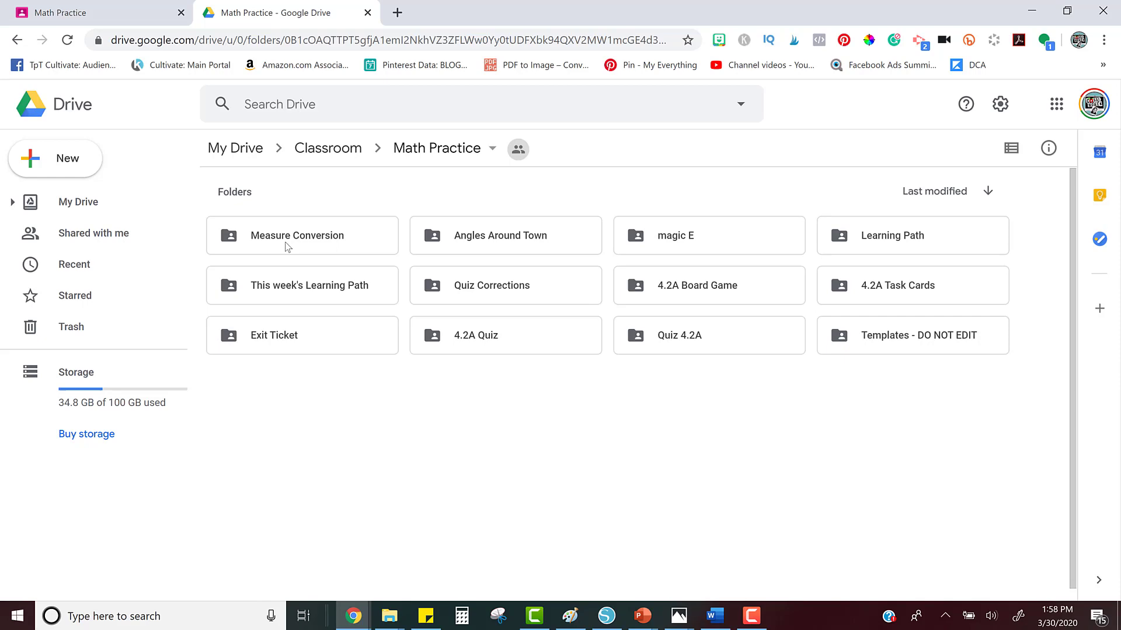
double_click(288, 247)
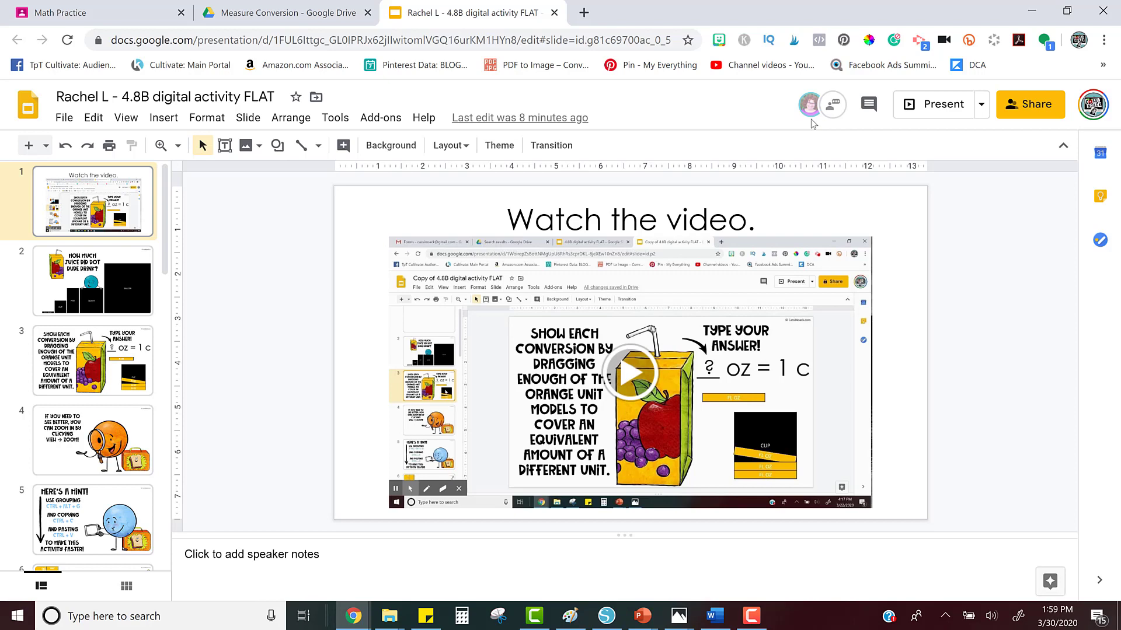
Step: Step through the student's slides 2 to 6, reaching the 8 fl oz = 1 c answer
click(70, 292)
click(88, 362)
click(87, 438)
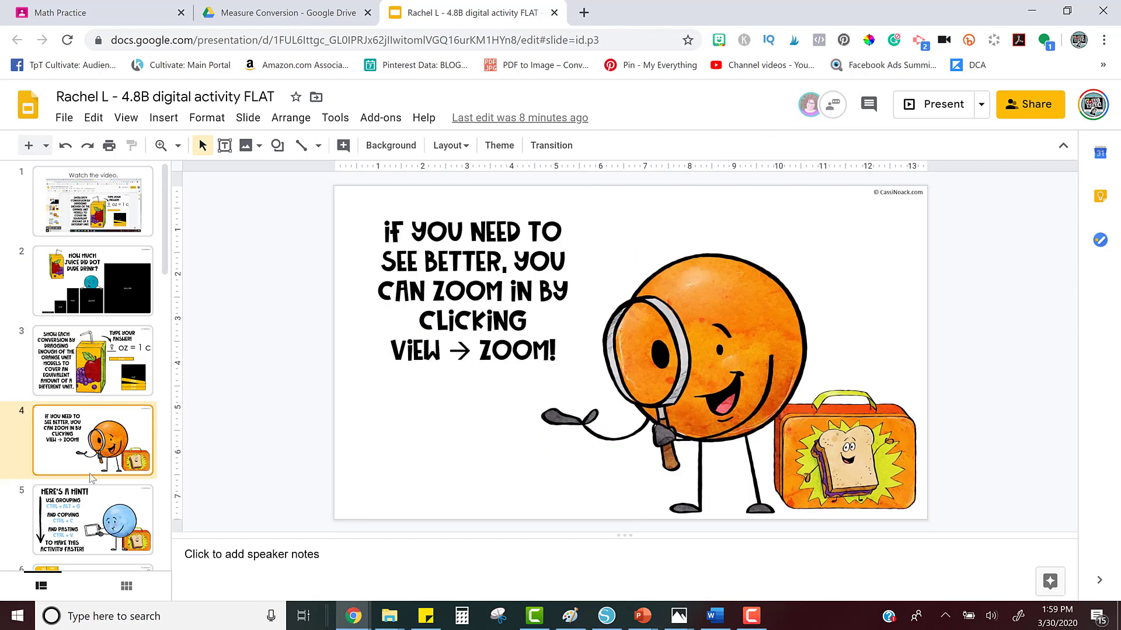
click(89, 513)
scroll(88, 513, down, 1)
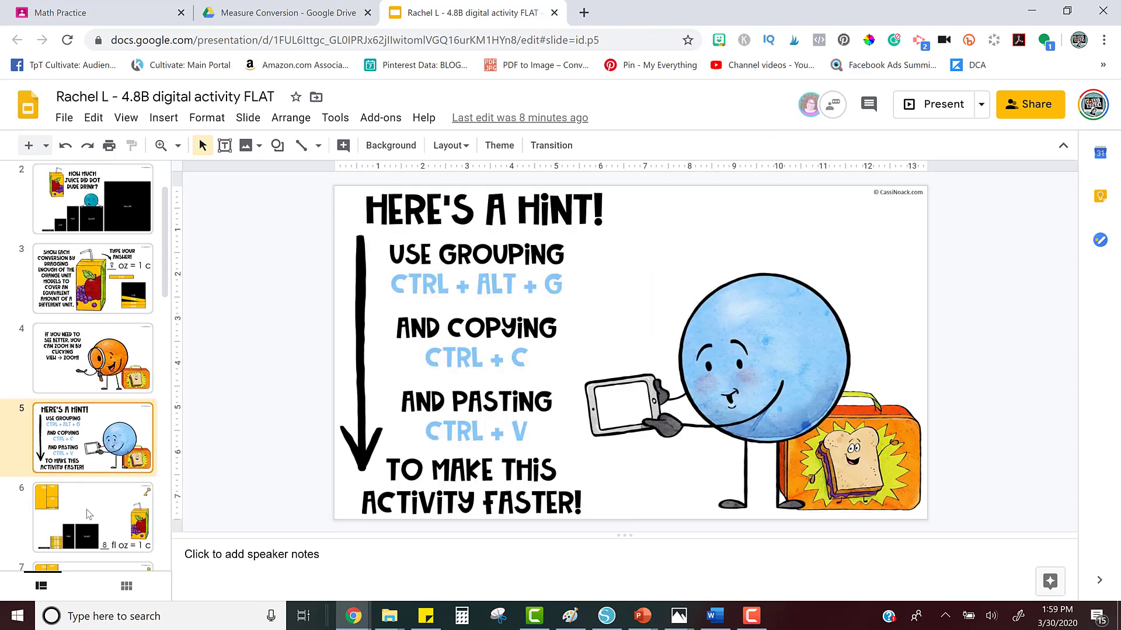
click(88, 514)
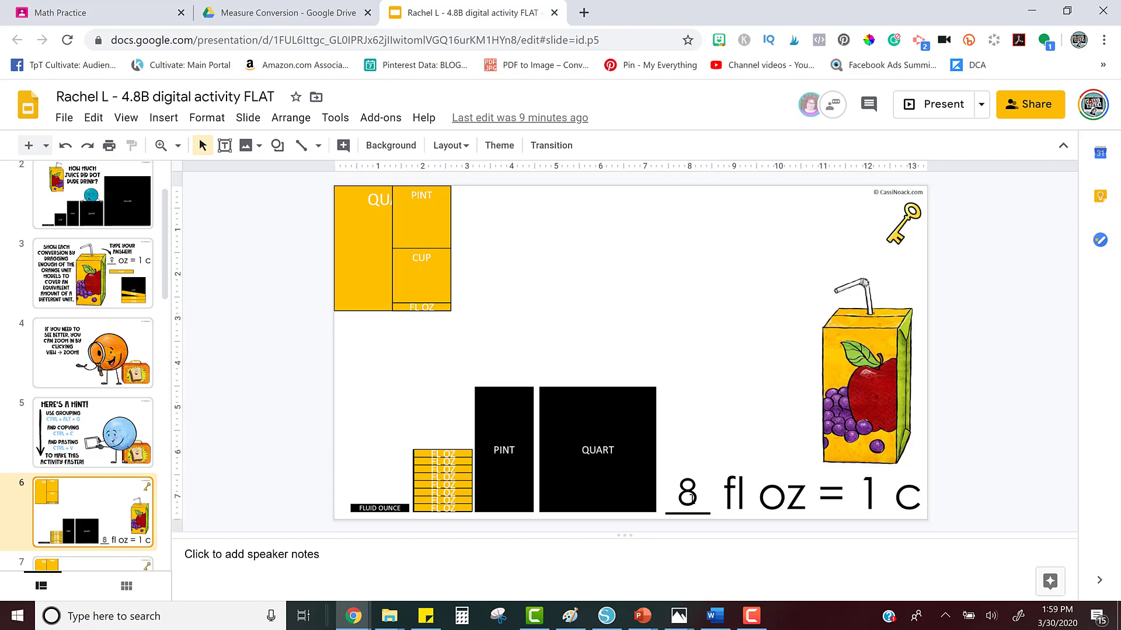
Step: Add the comment 'Great Job!' on the student's slide 6
click(172, 122)
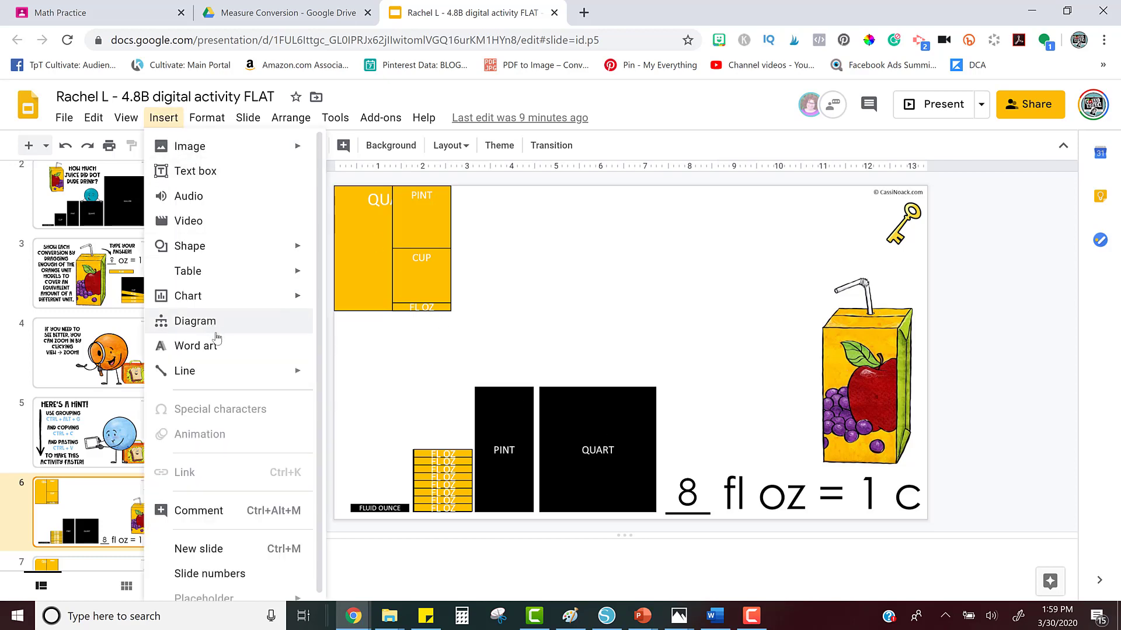
click(251, 511)
text(Great Job!)
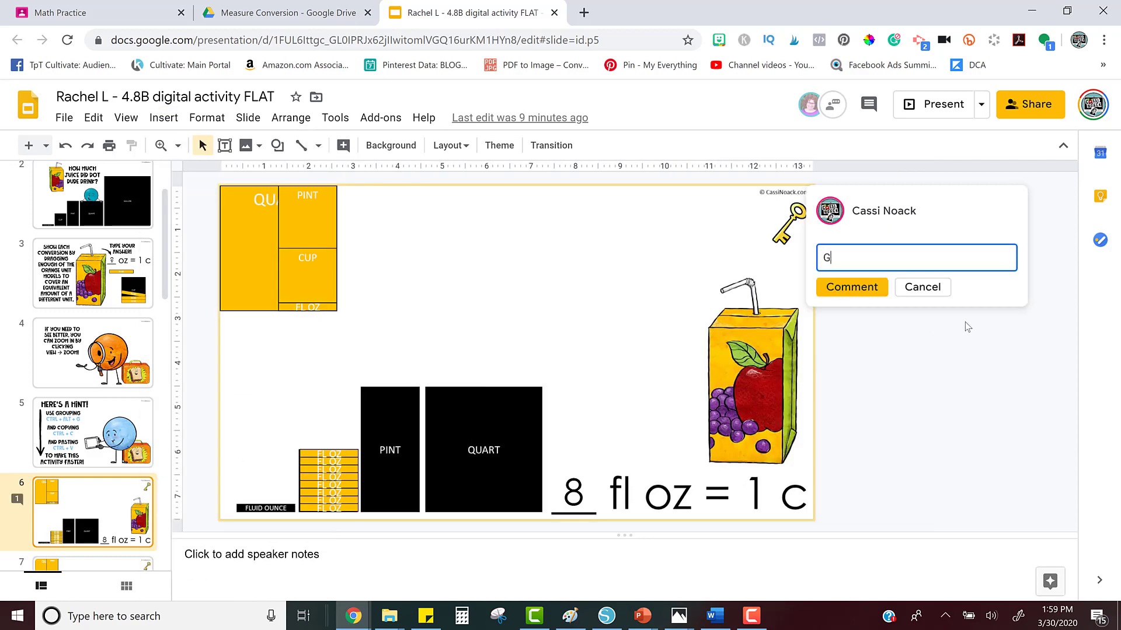
click(847, 289)
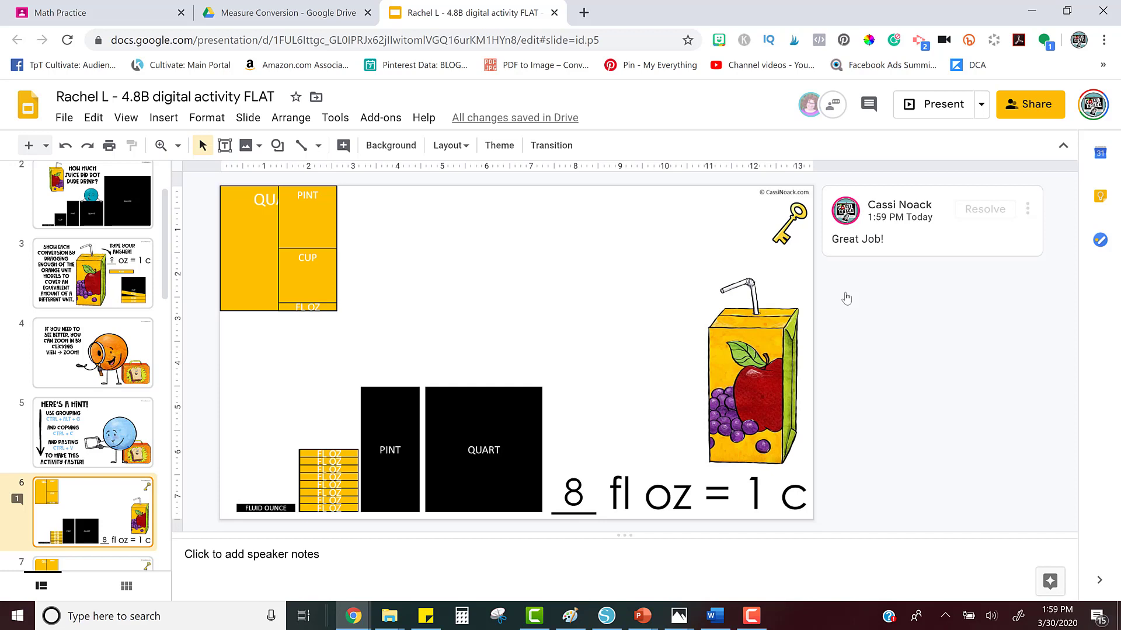
Step: Review slides 7 through 10, checking the 4 c = 1 qt answer
scroll(126, 451, down, 1)
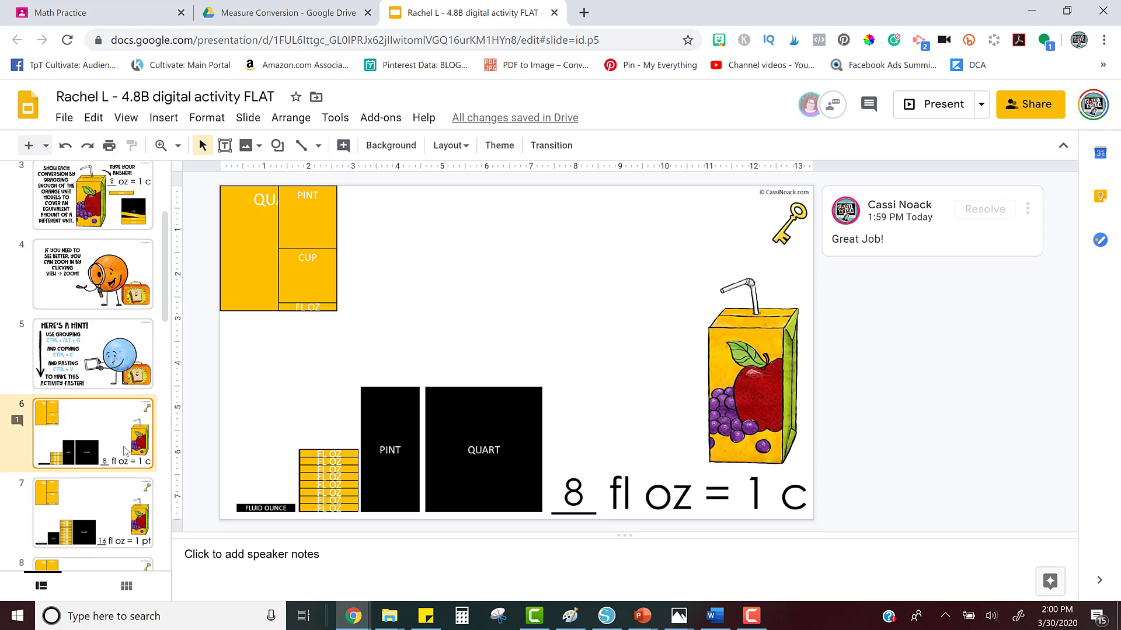
key(Down)
key(Down)
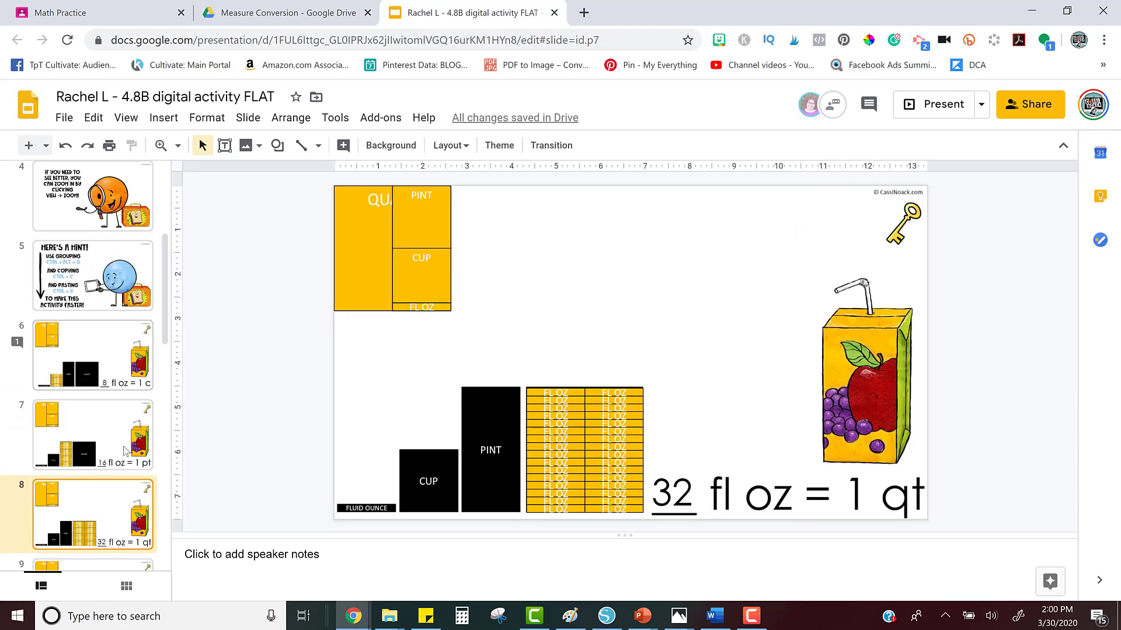
key(Down)
key(Down)
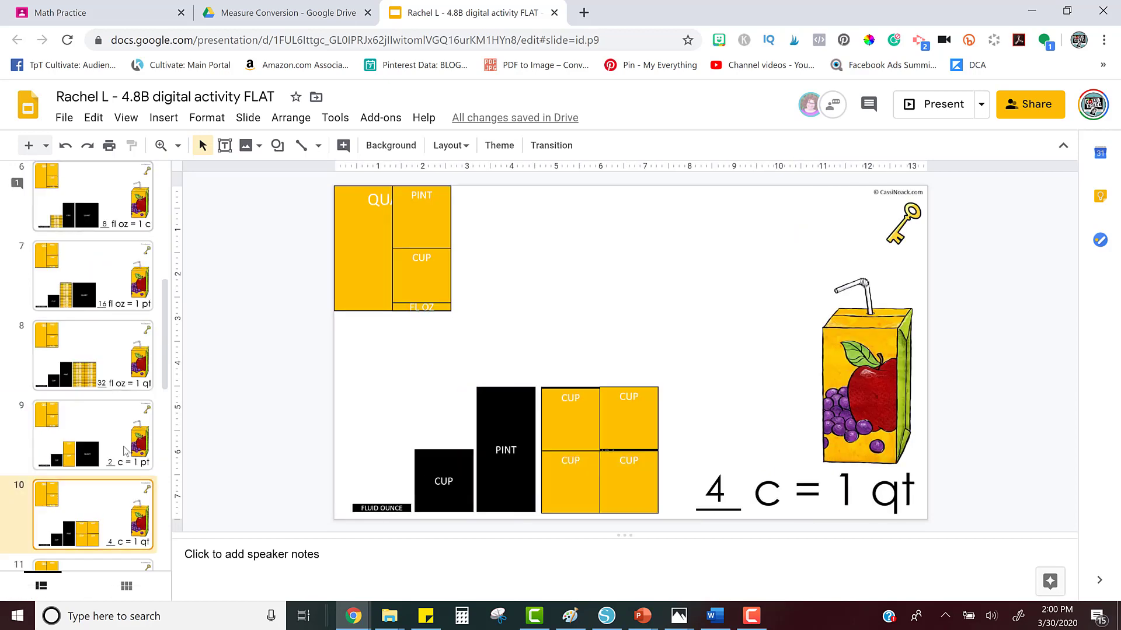
key(Down)
key(Up)
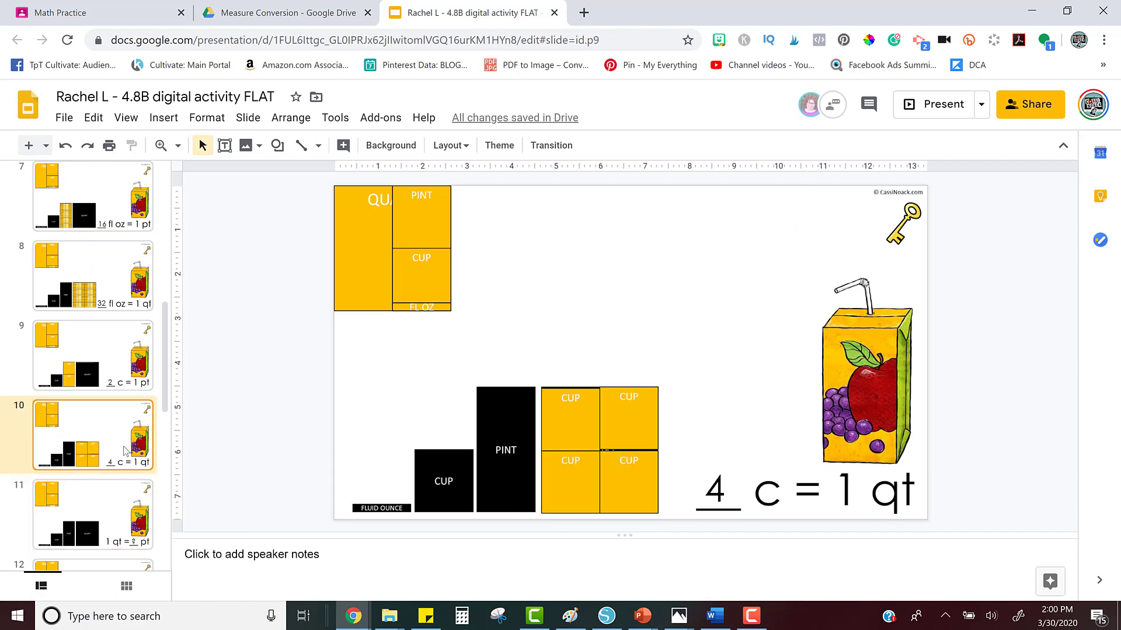
key(Up)
key(Up)
key(Up)
key(Up)
key(Up)
key(Up)
key(Up)
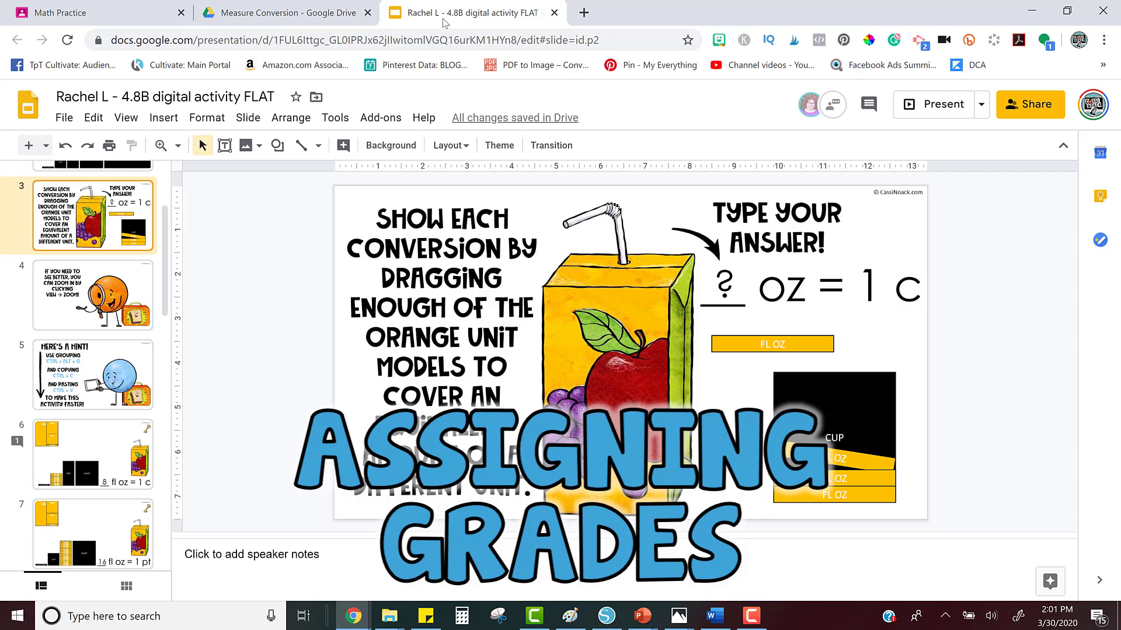
Step: Open Measure Conversion's student work page, filtered to Assigned students
click(129, 21)
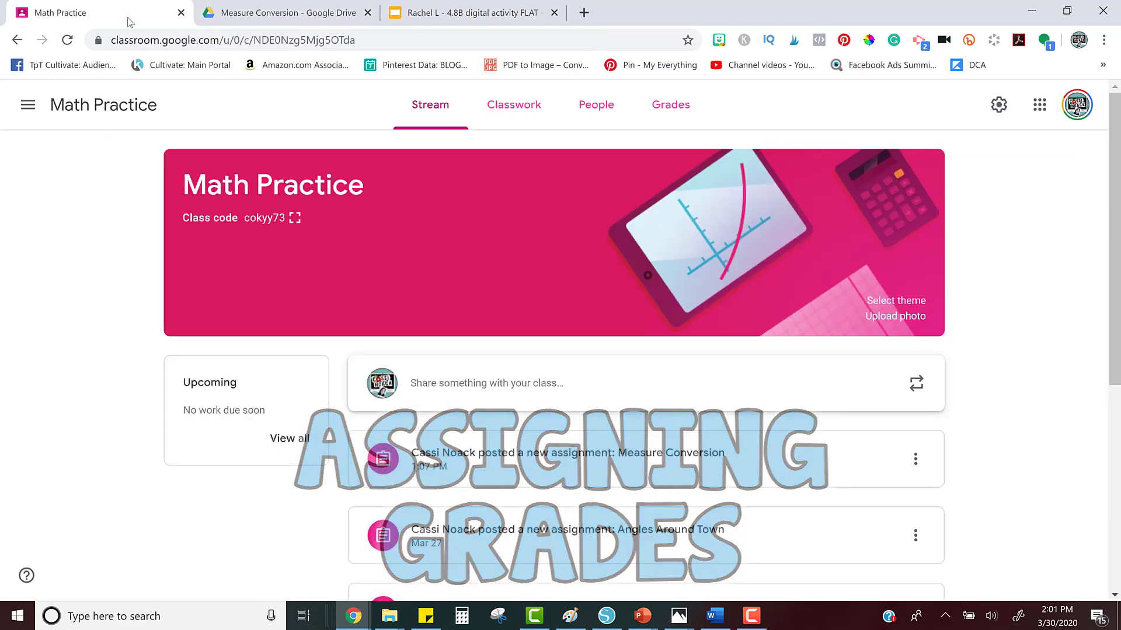
click(513, 116)
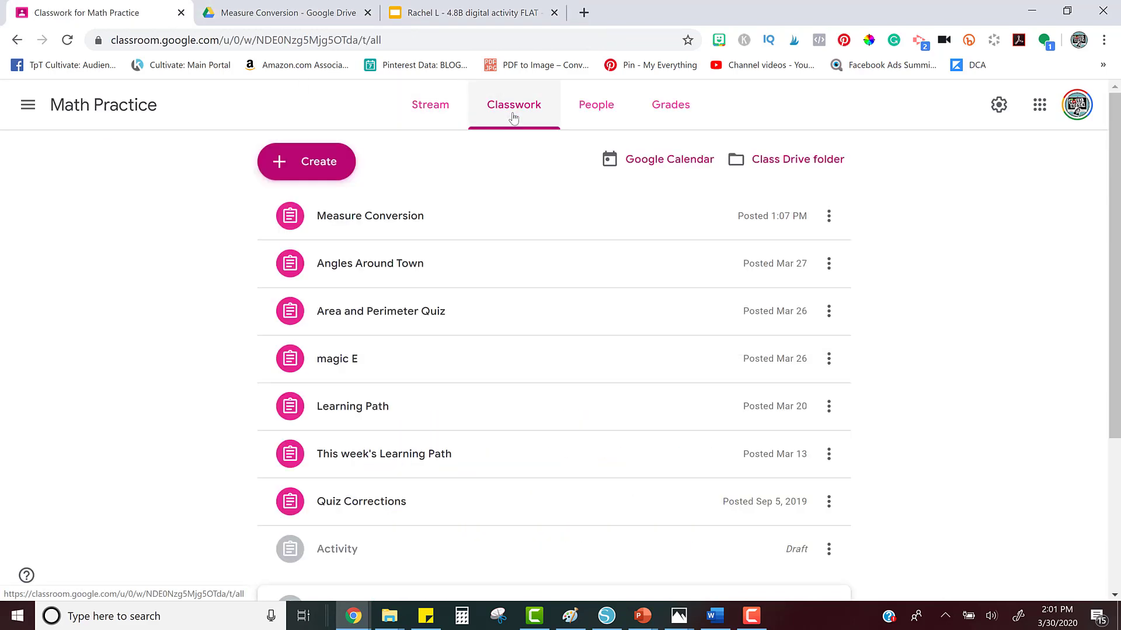
click(375, 225)
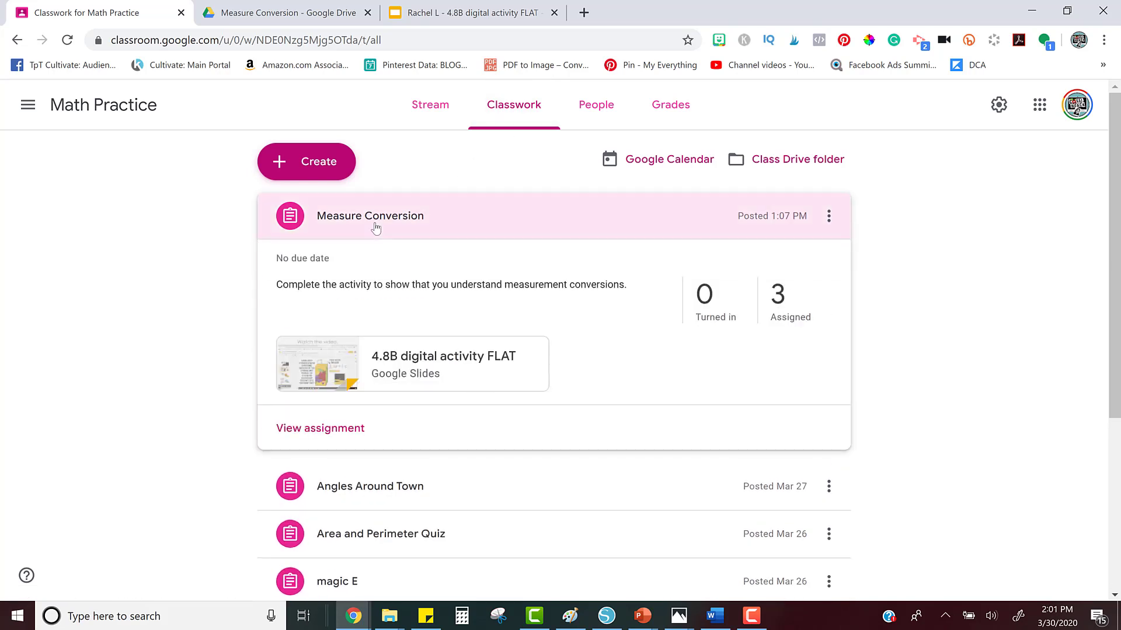
click(323, 429)
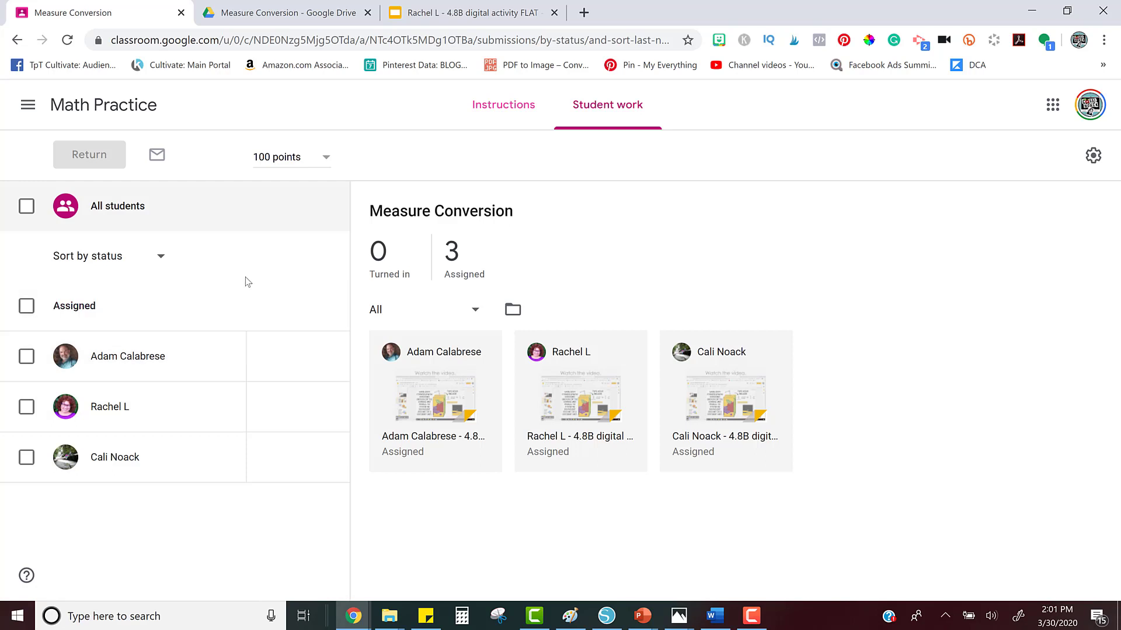
click(293, 320)
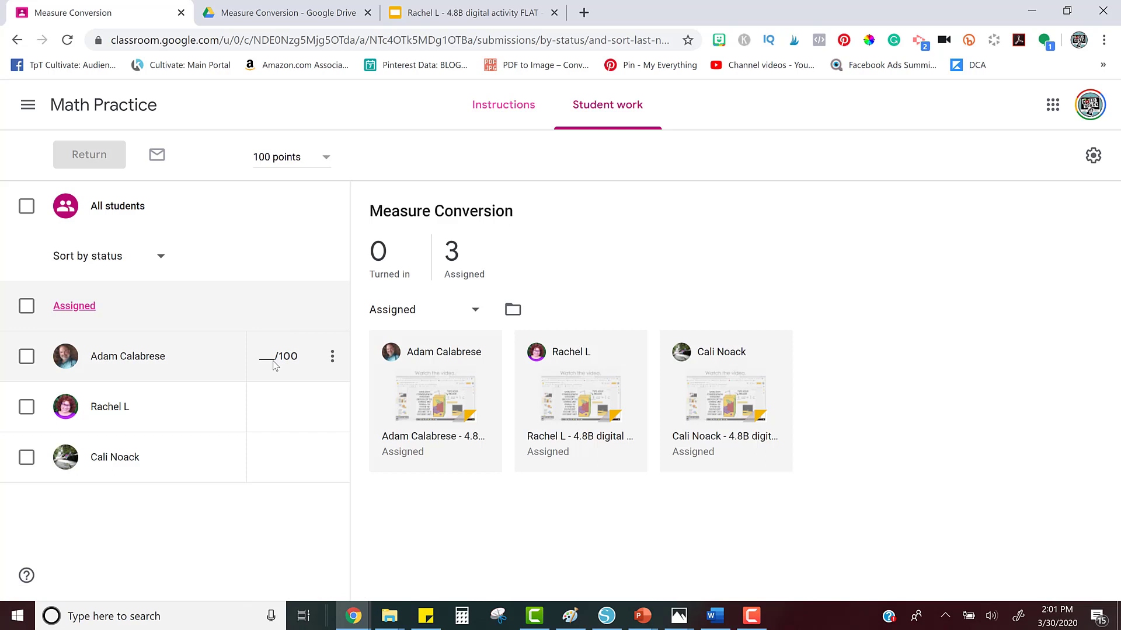
Step: Enter a grade of 90/100 for the first listed student
click(275, 366)
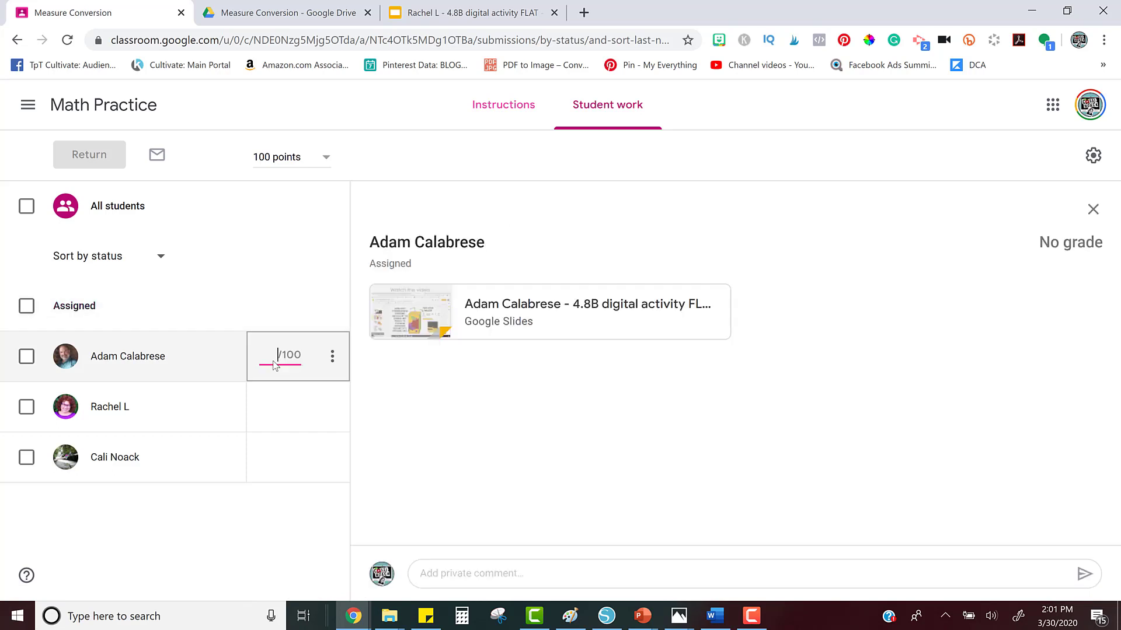
text(90)
click(309, 518)
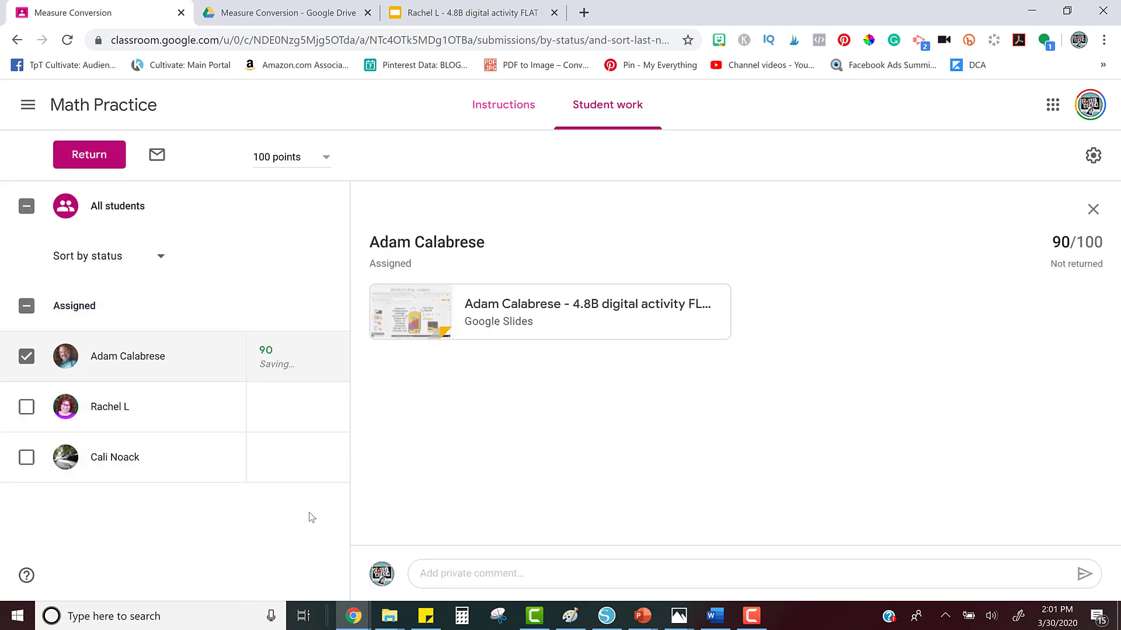